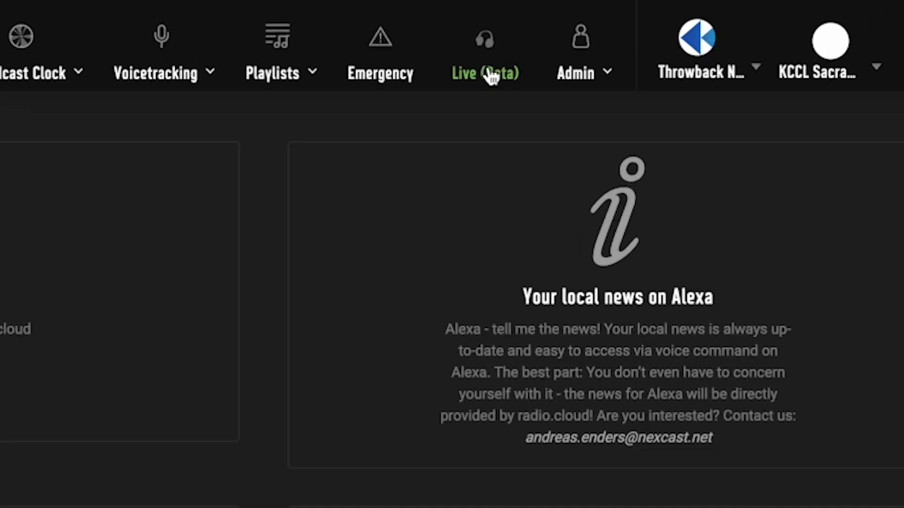
Open the Live (Beta) settings, choose DJ mode and enter the presenter's first name as the mic fader name.
{"action": "left_click", "coordinate": [484, 26]}
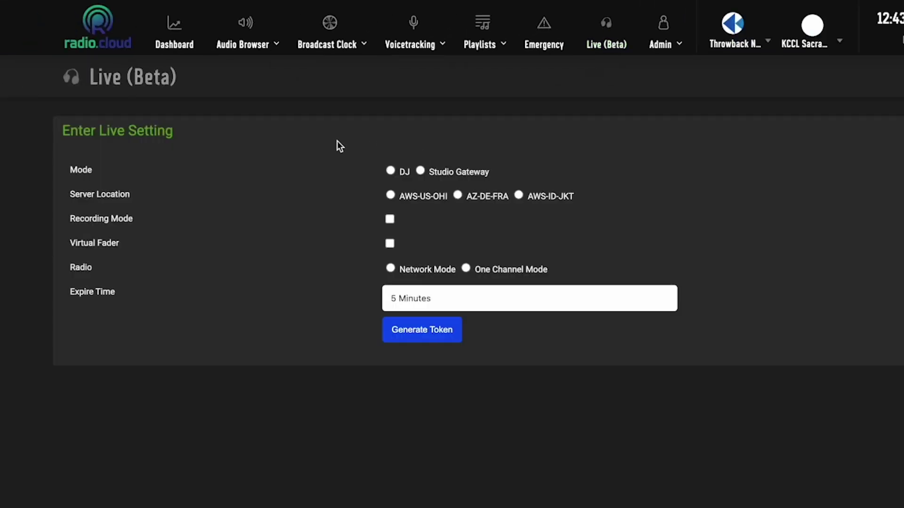
{"action": "left_click", "coordinate": [390, 171]}
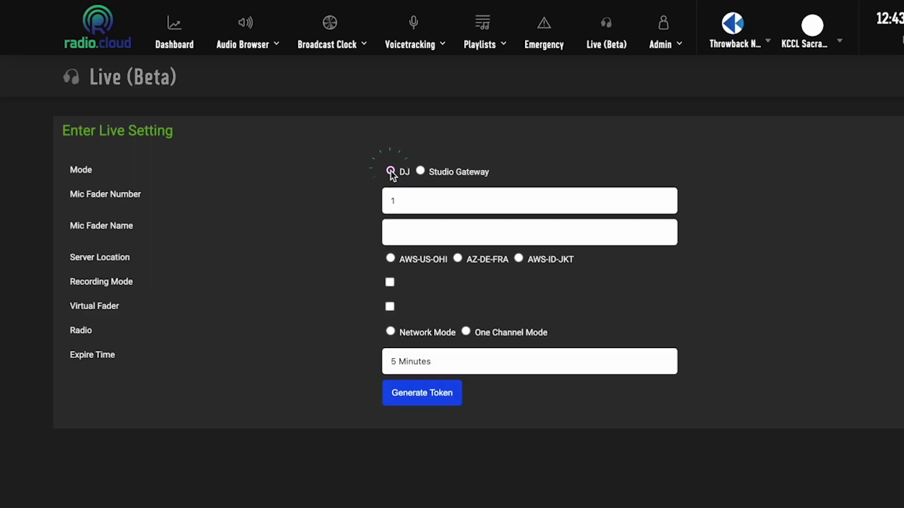
{"action": "left_click", "coordinate": [399, 227]}
{"action": "type", "text": "Andrew"}
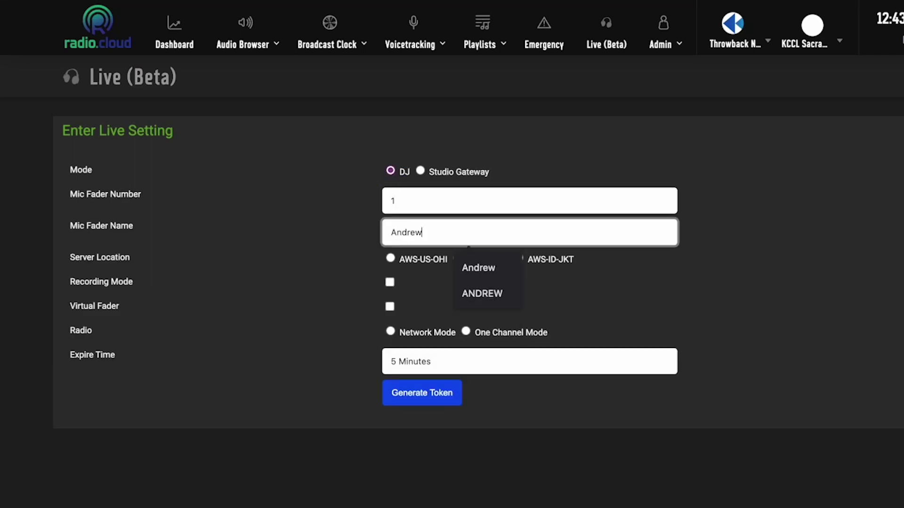
{"action": "left_click", "coordinate": [310, 244]}
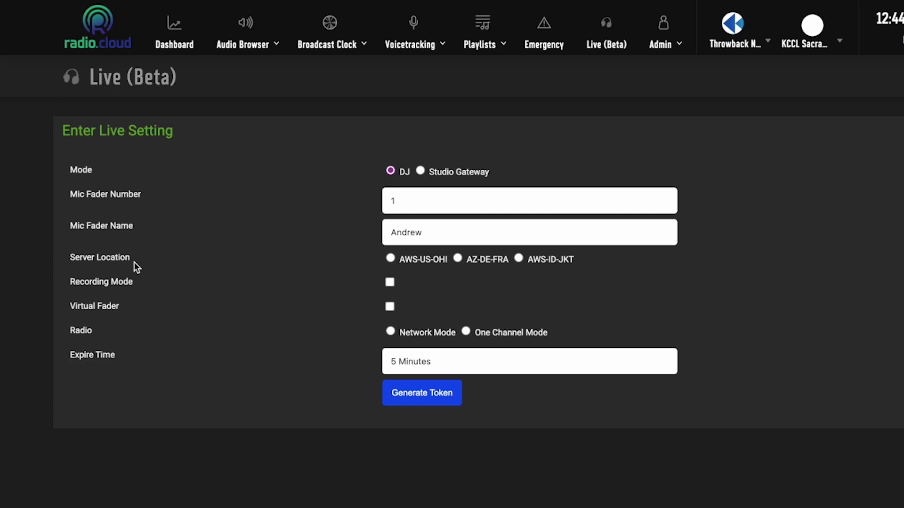
Choose the AWS-US-OHI server, One Channel Mode and a 24 Hours expire time, and generate the token.
{"action": "left_click", "coordinate": [390, 257]}
{"action": "left_click", "coordinate": [415, 362]}
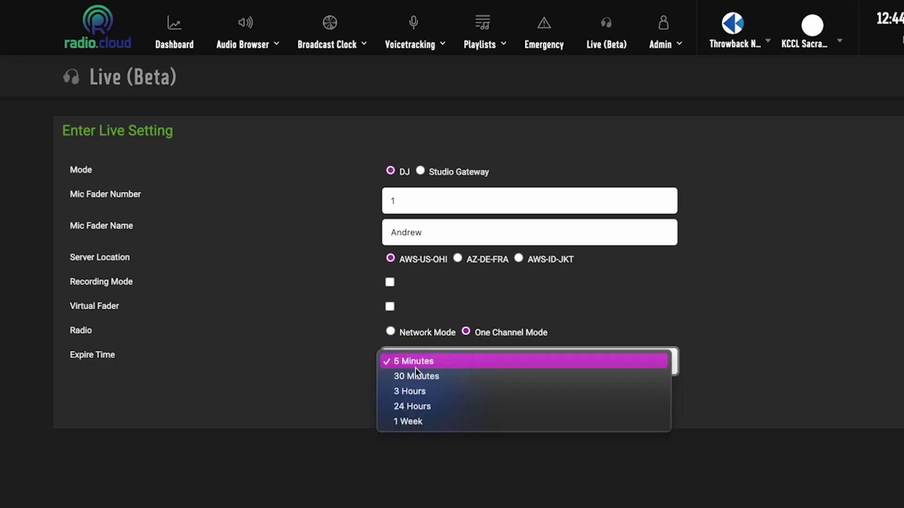
{"action": "left_click", "coordinate": [429, 406]}
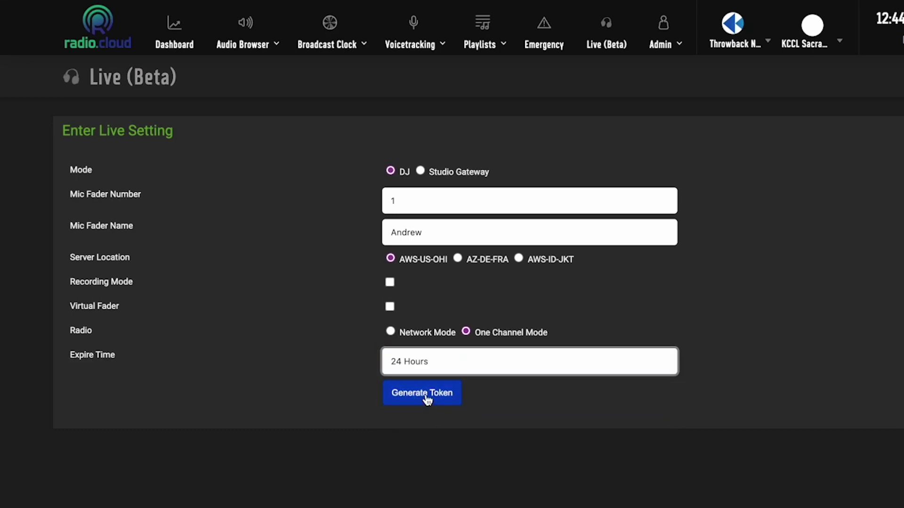
{"action": "left_click", "coordinate": [427, 399]}
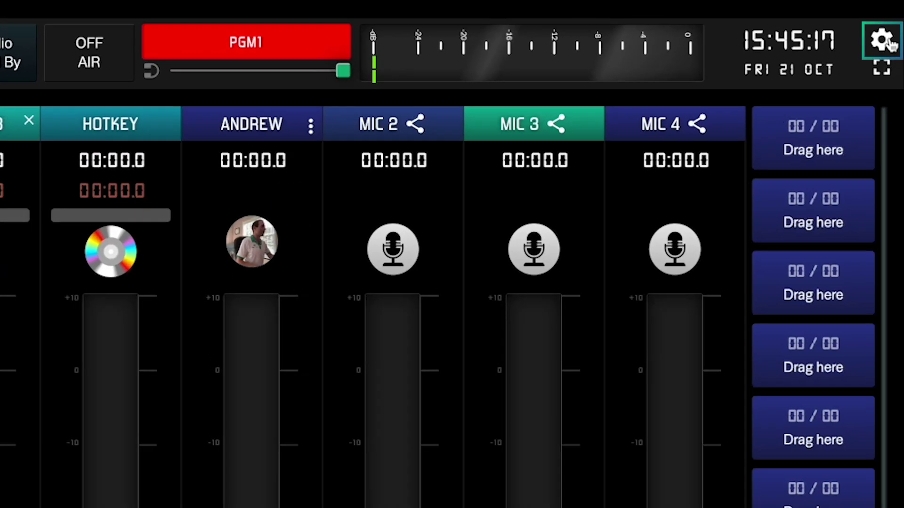
Switch the live console to full screen and leave full screen again.
{"action": "left_click", "coordinate": [888, 44]}
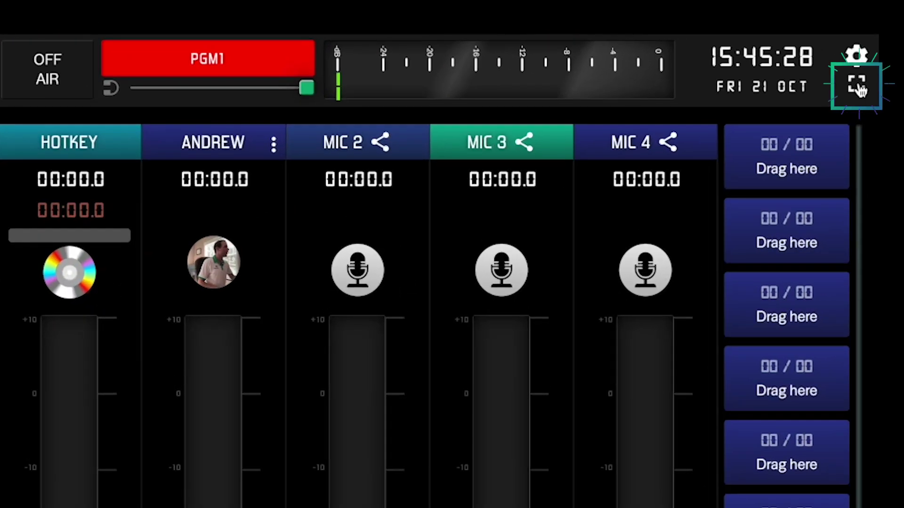
{"action": "left_click", "coordinate": [857, 87]}
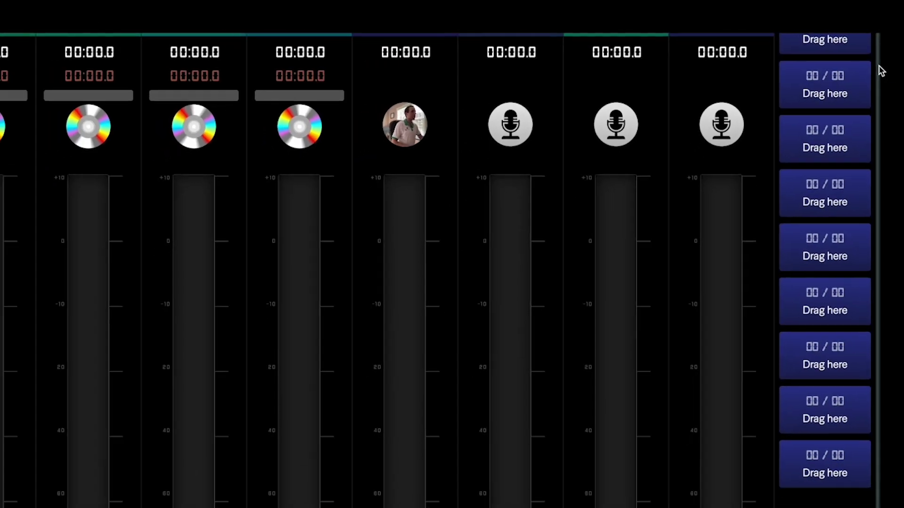
{"action": "key", "text": "Escape"}
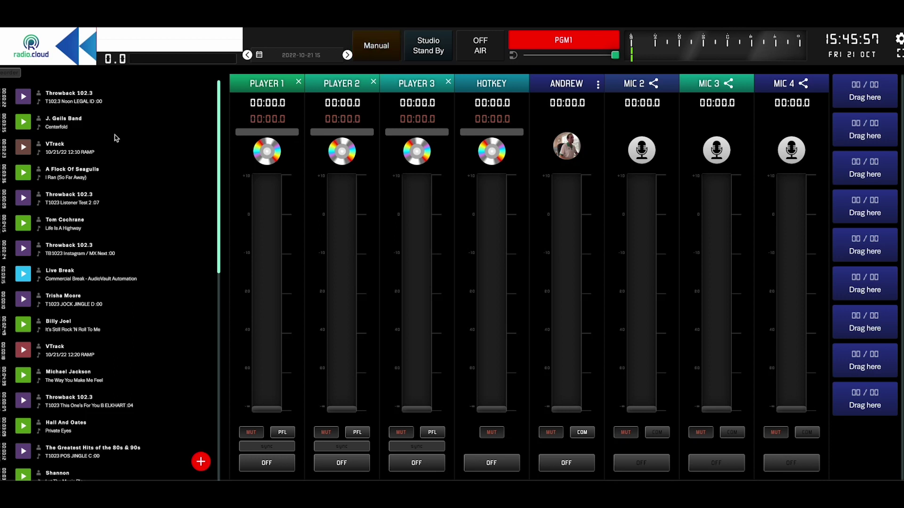
Assign Centerfold from the playlist to the third hotkey slot and load the VTrack 10/21/22 12:10 RAMP into Player 1.
{"action": "left_click_drag", "start_coordinate": [72, 123], "coordinate": [871, 165]}
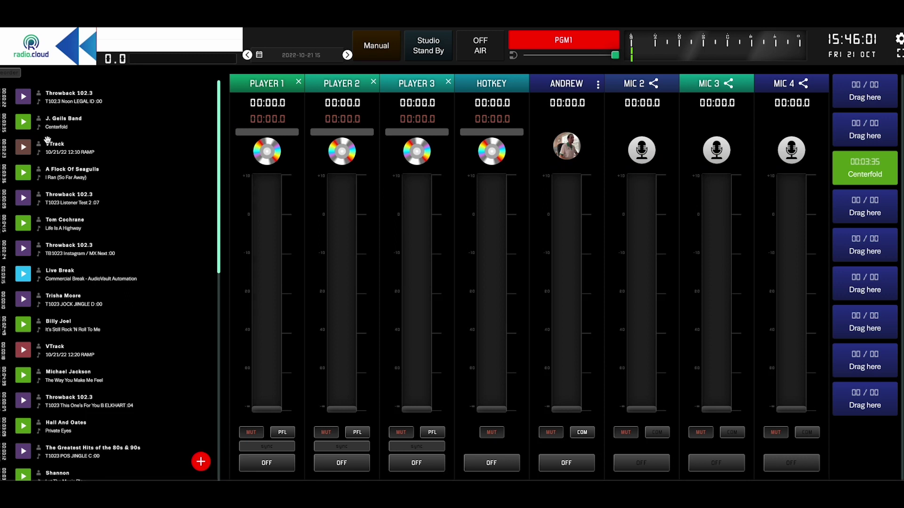
{"action": "left_click_drag", "start_coordinate": [47, 141], "coordinate": [267, 206]}
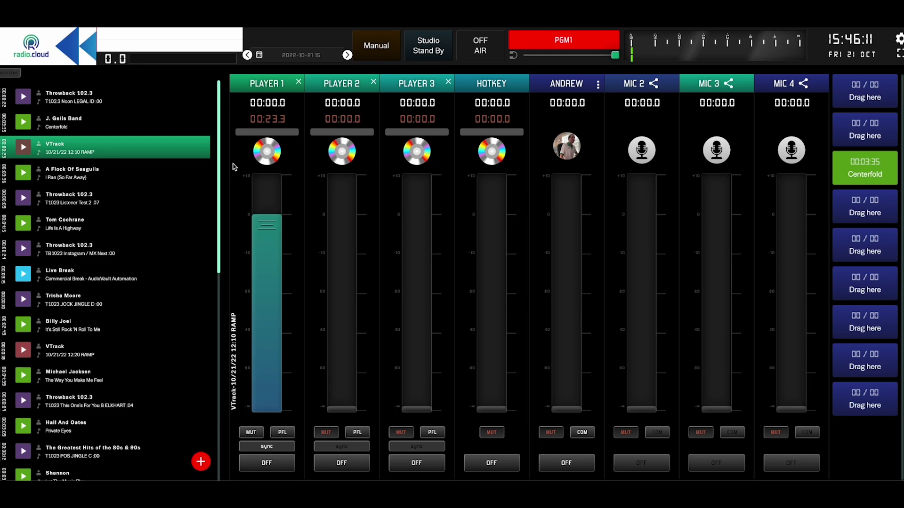
Switch the playout mode from Manual through Live Assist to Auto Mode, and turn off Players 1 and 2.
{"action": "left_click", "coordinate": [380, 60]}
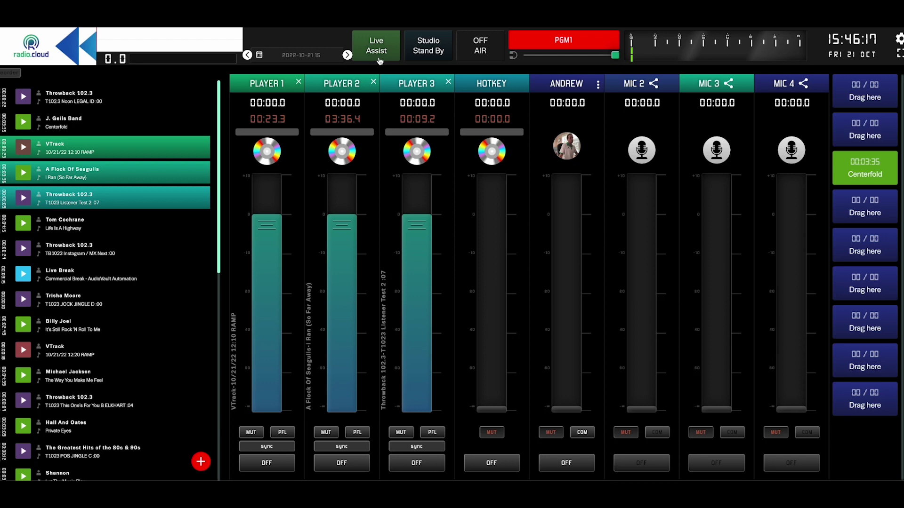
{"action": "left_click", "coordinate": [380, 60]}
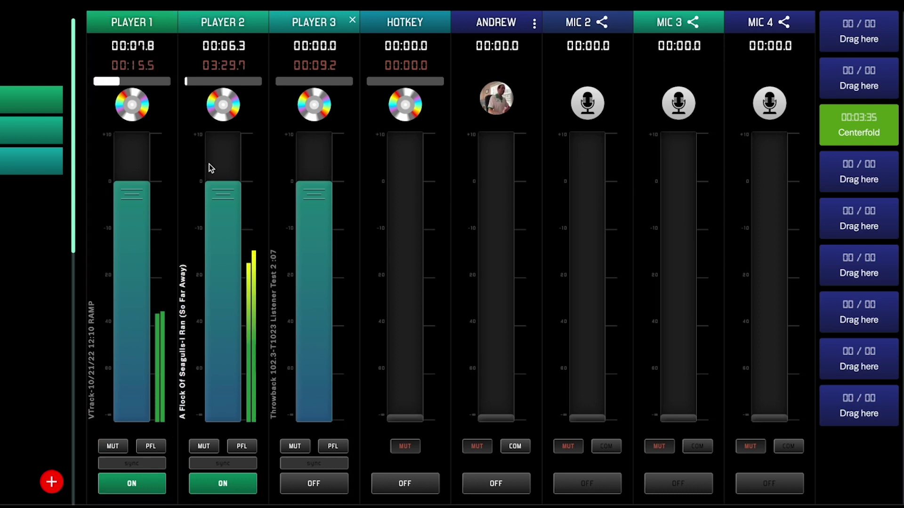
{"action": "left_click", "coordinate": [132, 483]}
{"action": "left_click", "coordinate": [200, 488]}
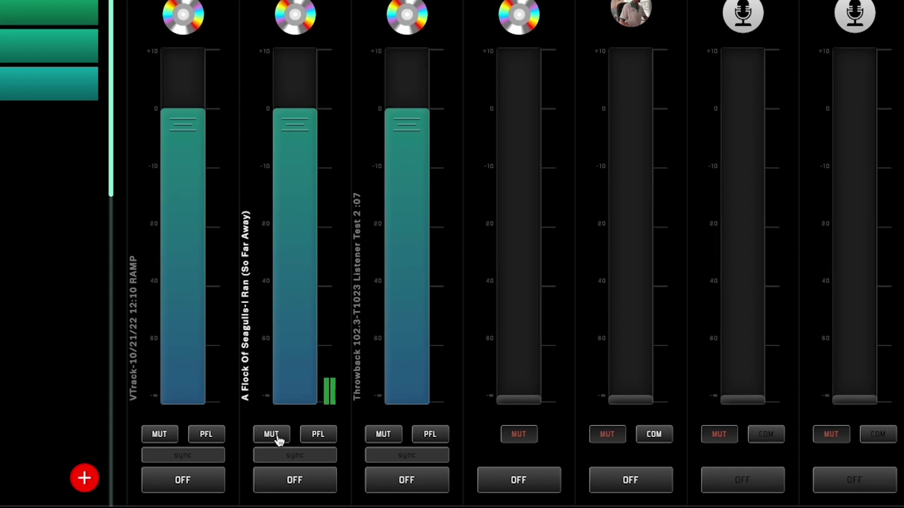
Try the mute on Player 2, preview its track with PFL and end the preview.
{"action": "left_click", "coordinate": [210, 447]}
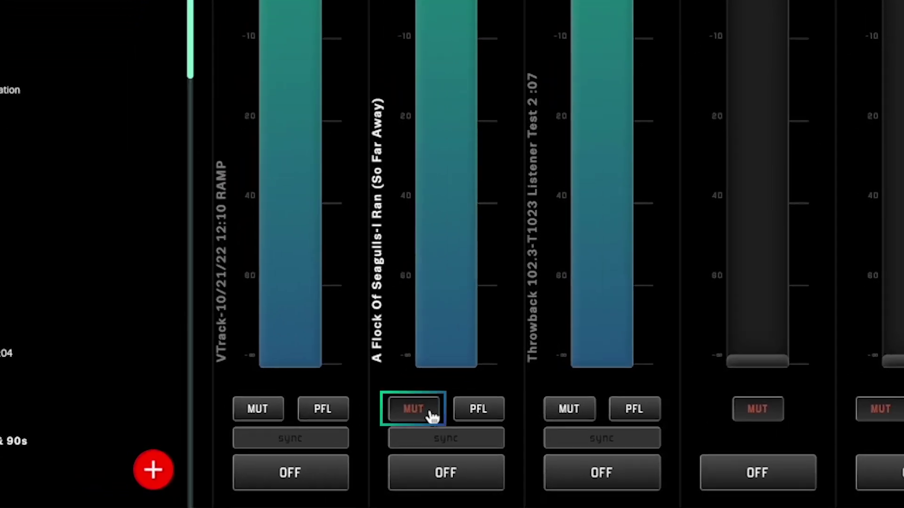
{"action": "left_click", "coordinate": [478, 415]}
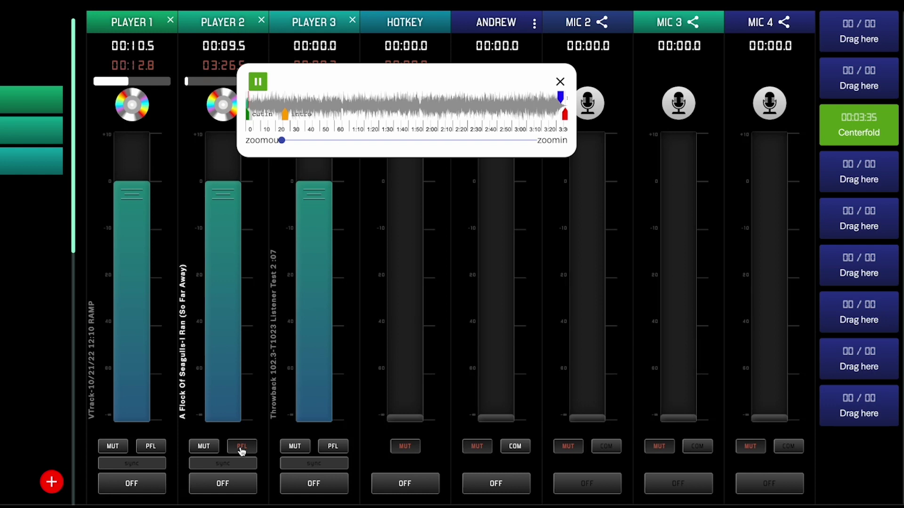
{"action": "left_click", "coordinate": [242, 447]}
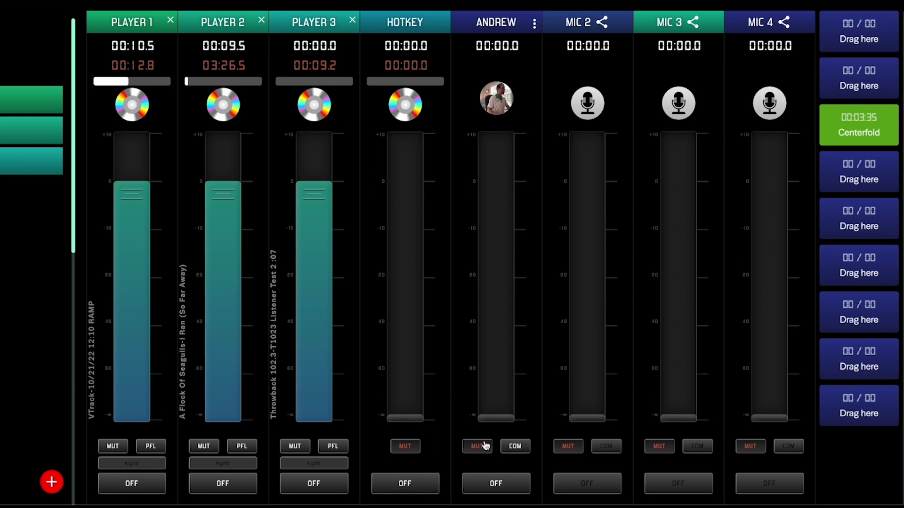
Raise the presenter's mic fader to about -21 and turn the channel on, and lower Player 3's fader to about -8.
{"action": "left_click_drag", "start_coordinate": [496, 411], "coordinate": [511, 287]}
{"action": "left_click", "coordinate": [496, 483]}
{"action": "left_click_drag", "start_coordinate": [313, 196], "coordinate": [329, 232]}
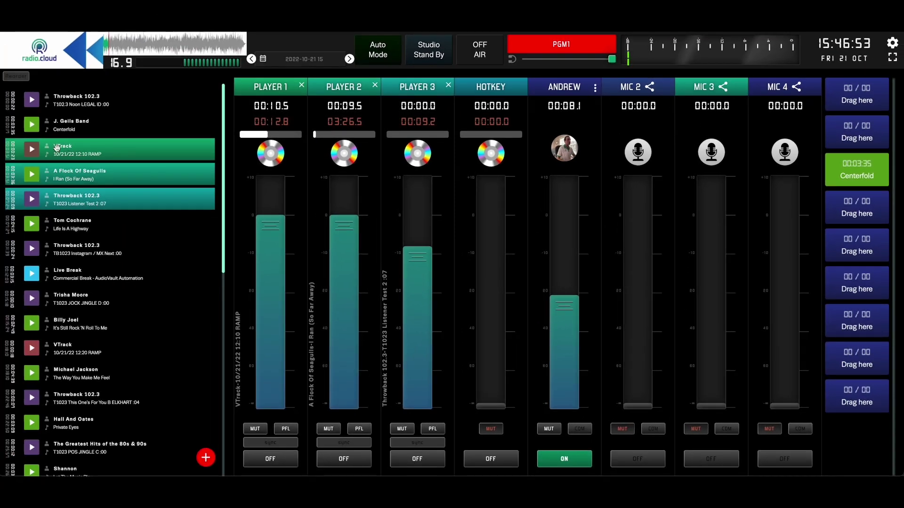
Preview the playlist items Life Is A Highway, VTrack 10/21/22 12:10 RAMP and T1023 Listener Test 2 :07, stopping each preview.
{"action": "left_click", "coordinate": [36, 230]}
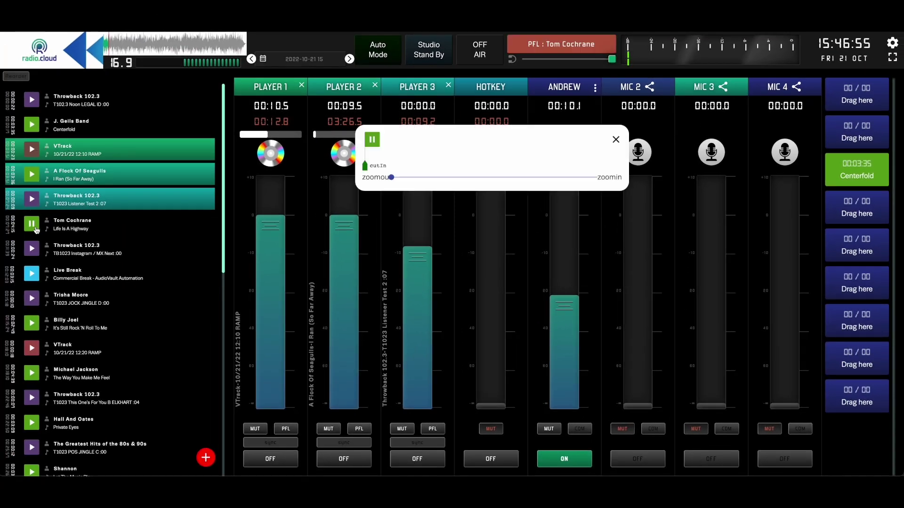
{"action": "left_click", "coordinate": [36, 230]}
{"action": "left_click", "coordinate": [32, 149]}
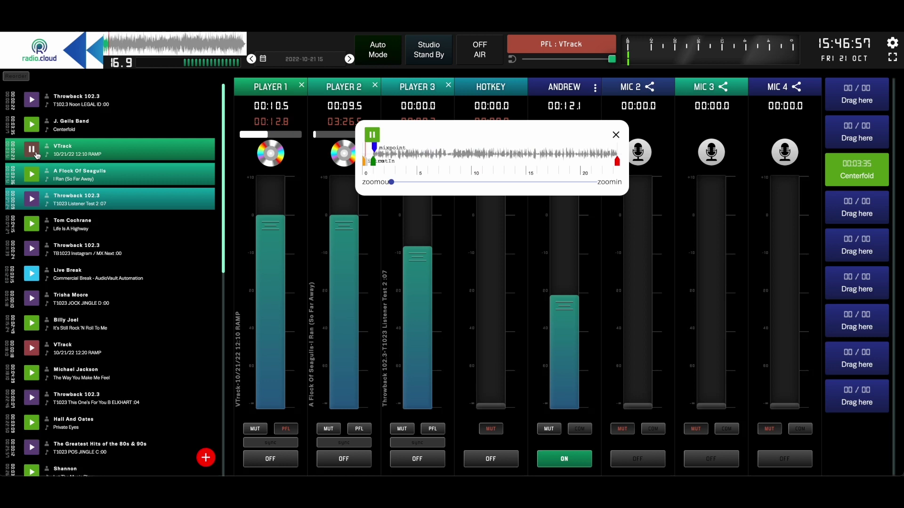
{"action": "left_click", "coordinate": [31, 150]}
{"action": "left_click", "coordinate": [35, 202]}
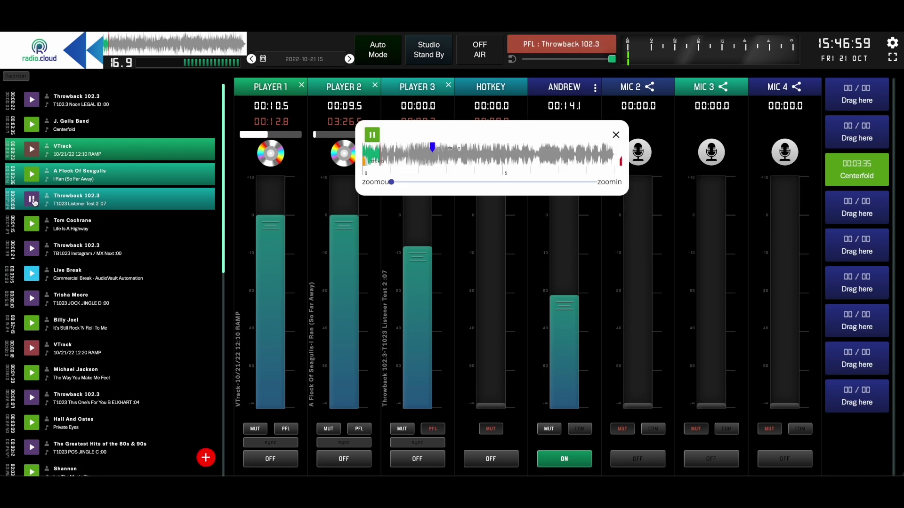
{"action": "left_click", "coordinate": [36, 202]}
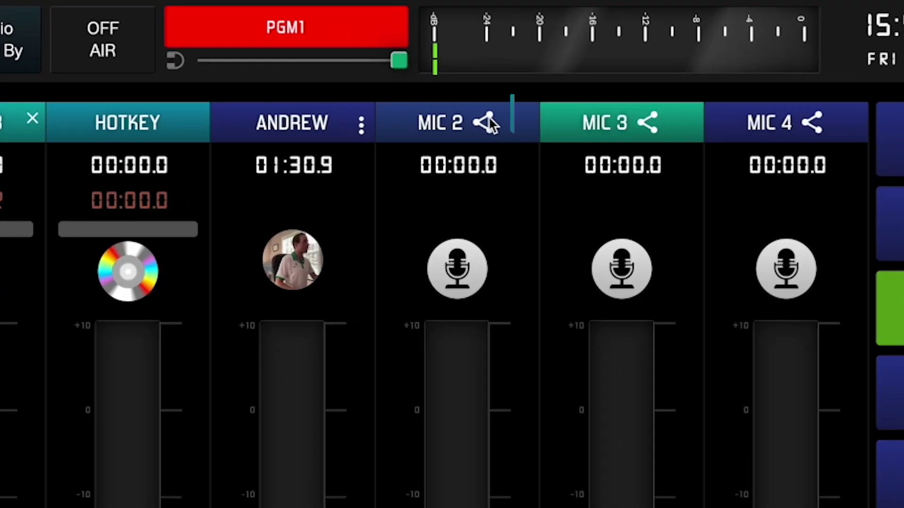
Open the new-user invitation for Mic 2, set the contributor type to Contributor, and close it without sending.
{"action": "left_click", "coordinate": [483, 123]}
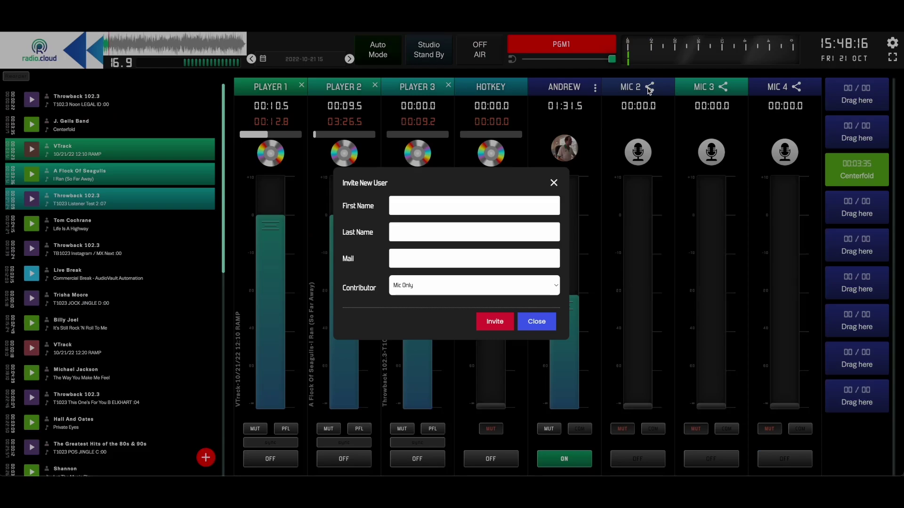
{"action": "left_click", "coordinate": [423, 289]}
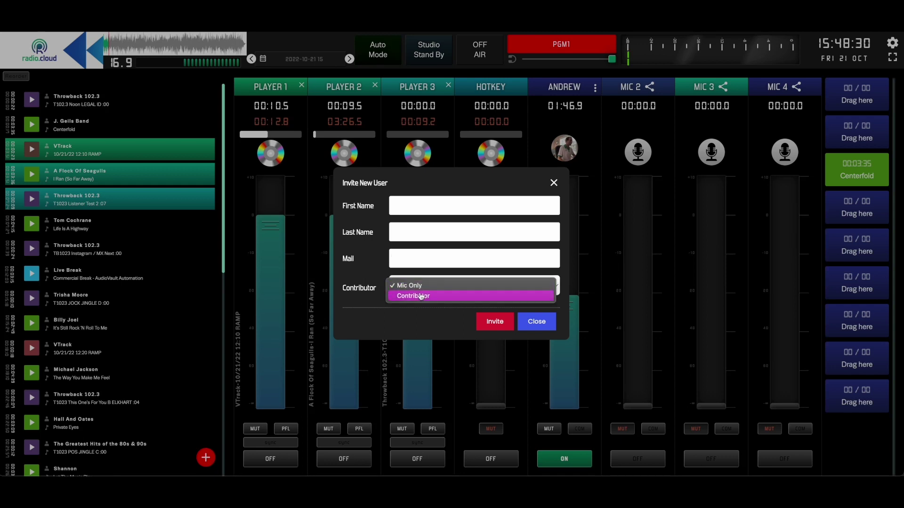
{"action": "left_click", "coordinate": [420, 296]}
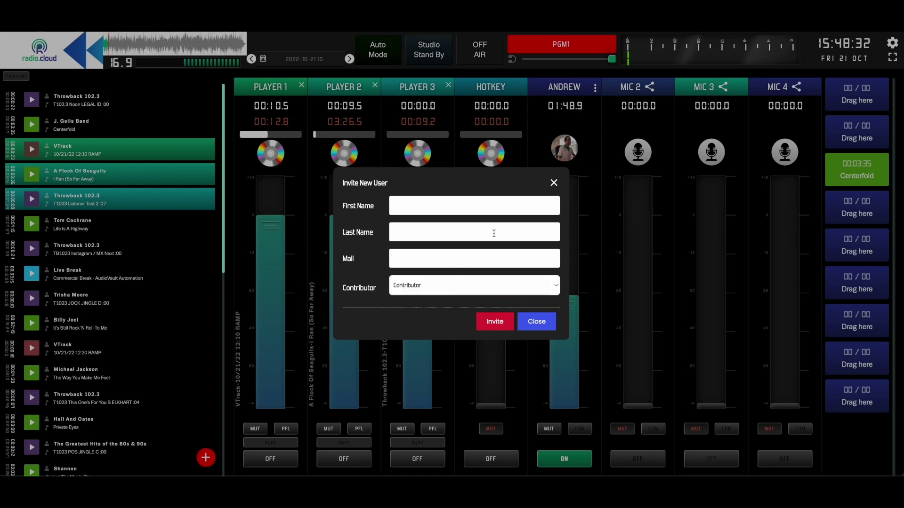
{"action": "left_click", "coordinate": [554, 184]}
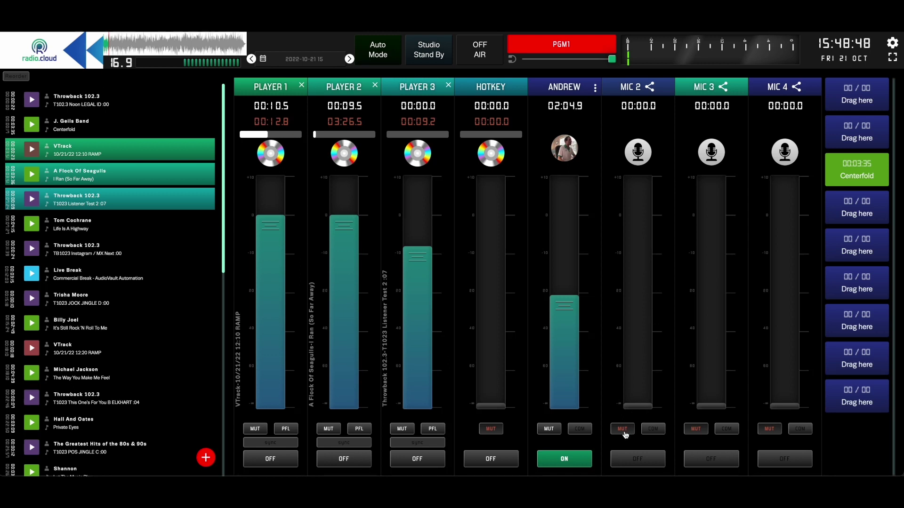
Mute the presenter's mic channel, and reorder the playlist so It's Still Rock 'N Roll To Me follows I Ran (So Far Away).
{"action": "left_click", "coordinate": [554, 432]}
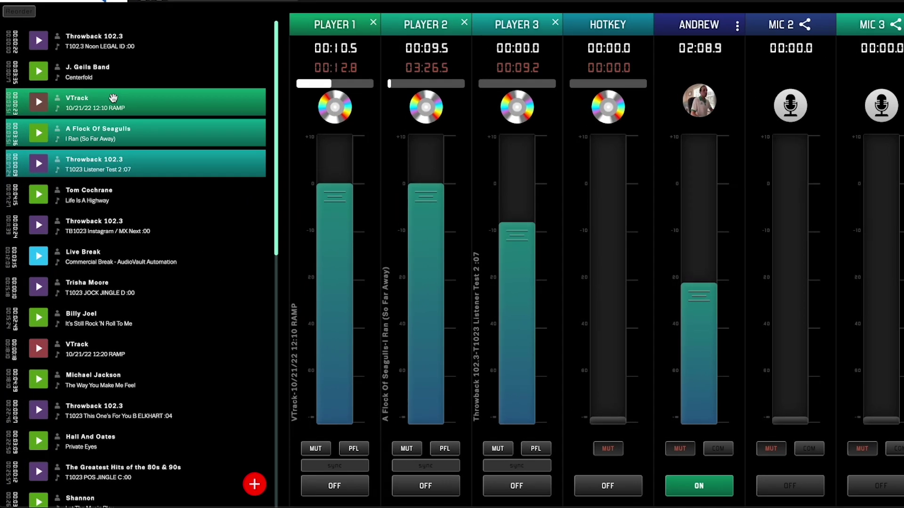
{"action": "left_click", "coordinate": [26, 14]}
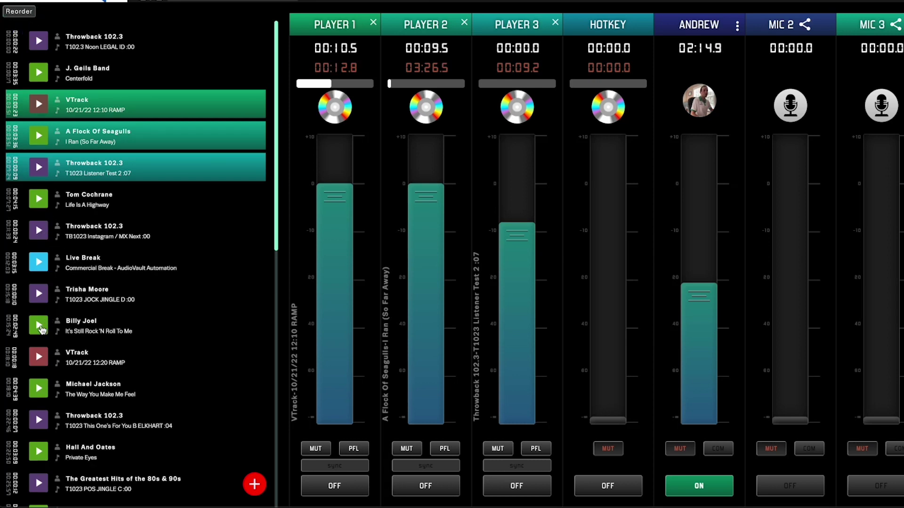
{"action": "left_click_drag", "start_coordinate": [41, 329], "coordinate": [43, 165]}
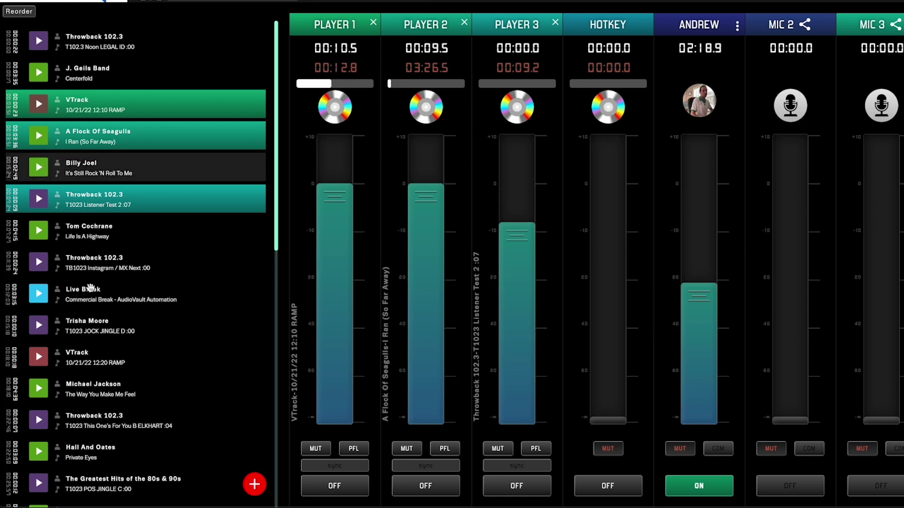
Examine the category choices for adding a song to the playlist, keep all categories selected, and close the song list.
{"action": "left_click", "coordinate": [254, 485]}
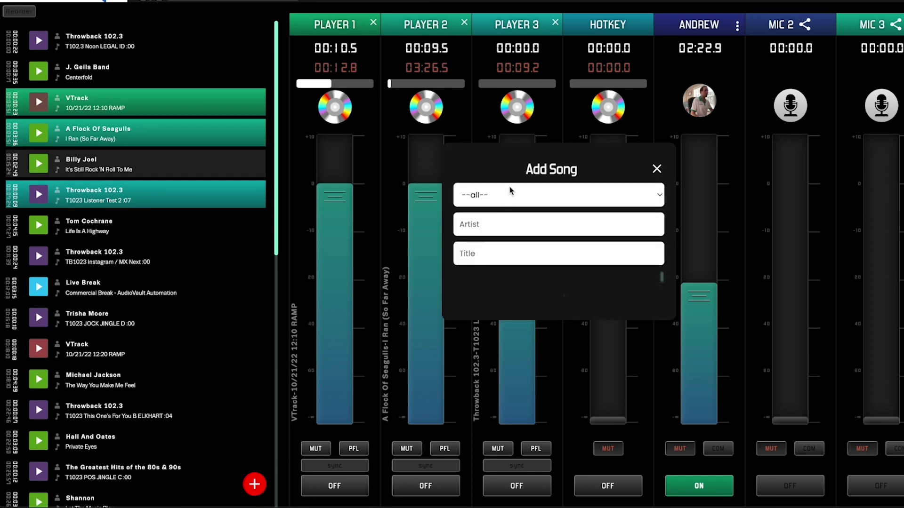
{"action": "left_click", "coordinate": [505, 193]}
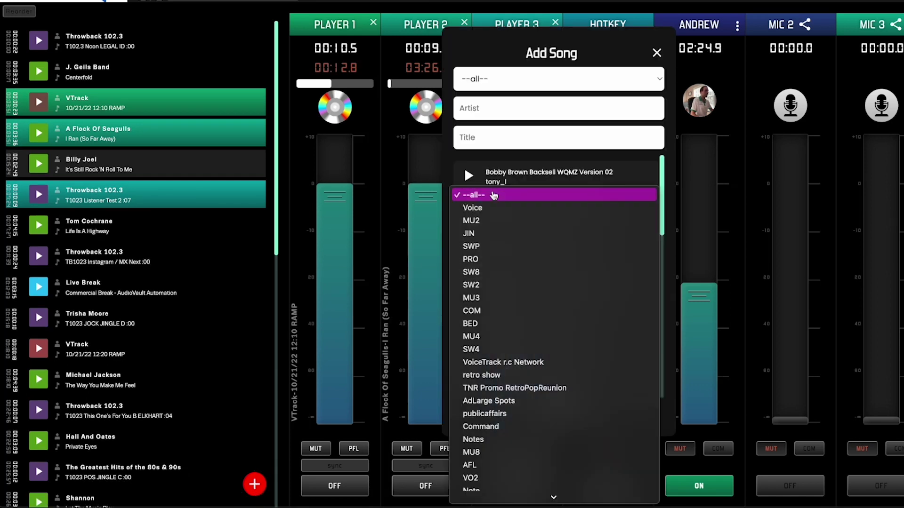
{"action": "left_click", "coordinate": [475, 195]}
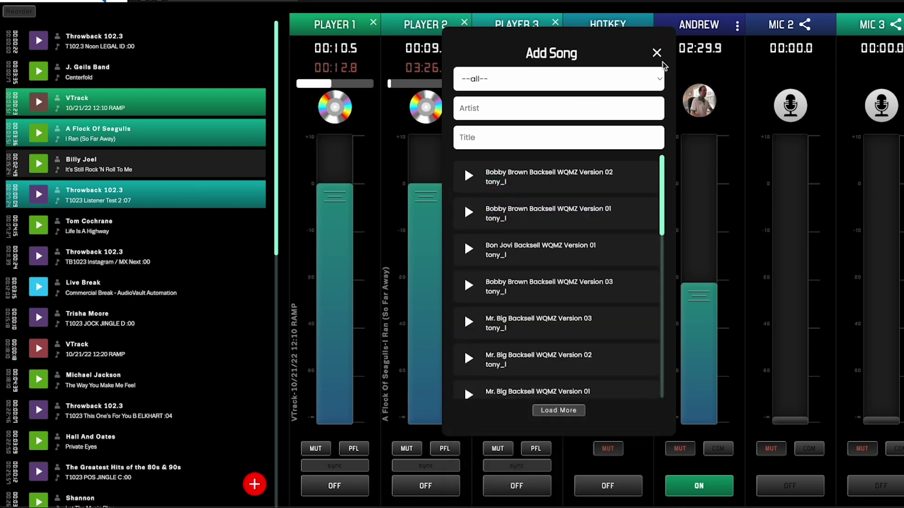
{"action": "left_click", "coordinate": [657, 53]}
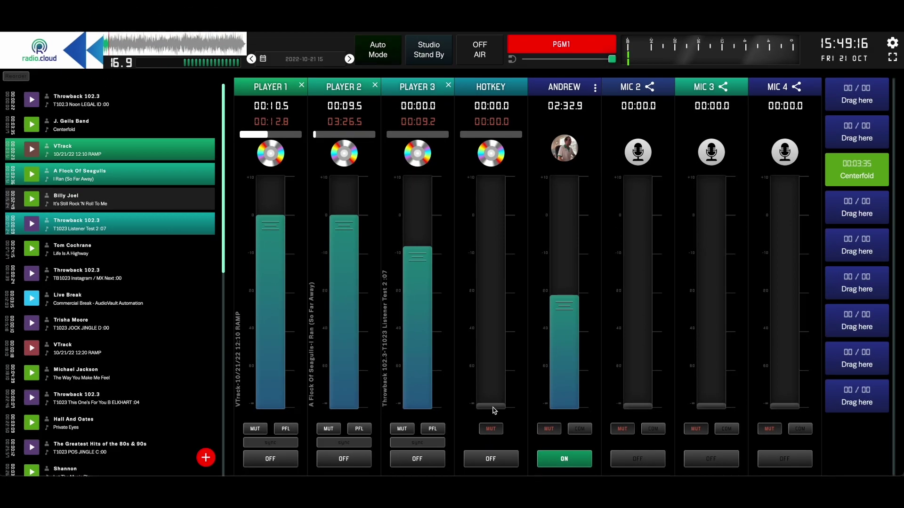
Raise the Hotkey channel's fader to about -9.
{"action": "left_click_drag", "start_coordinate": [493, 408], "coordinate": [497, 254]}
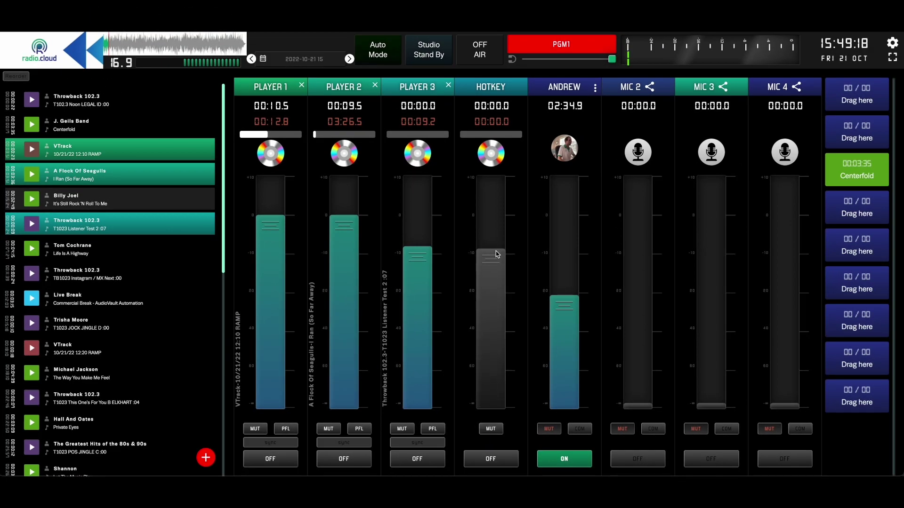
Play and stop the Centerfold hotkey, and switch the studio on air and back off air.
{"action": "left_click", "coordinate": [851, 163]}
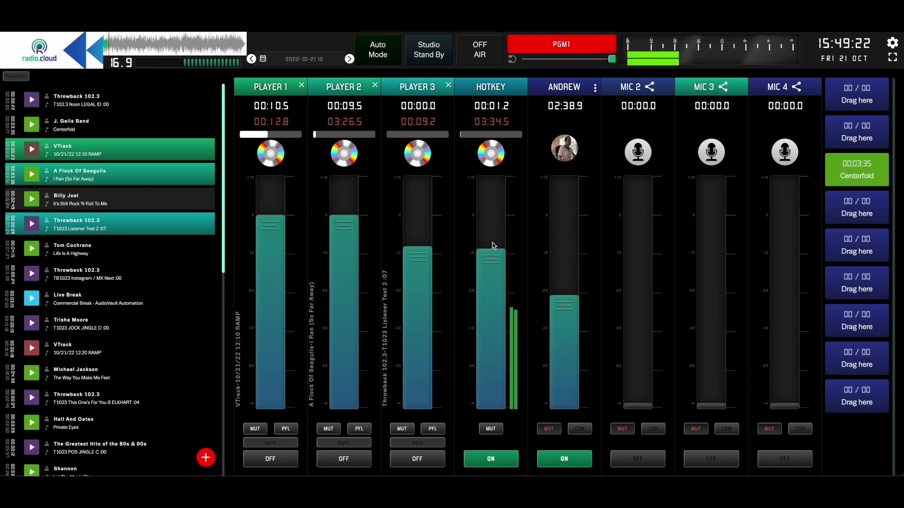
{"action": "left_click", "coordinate": [831, 182]}
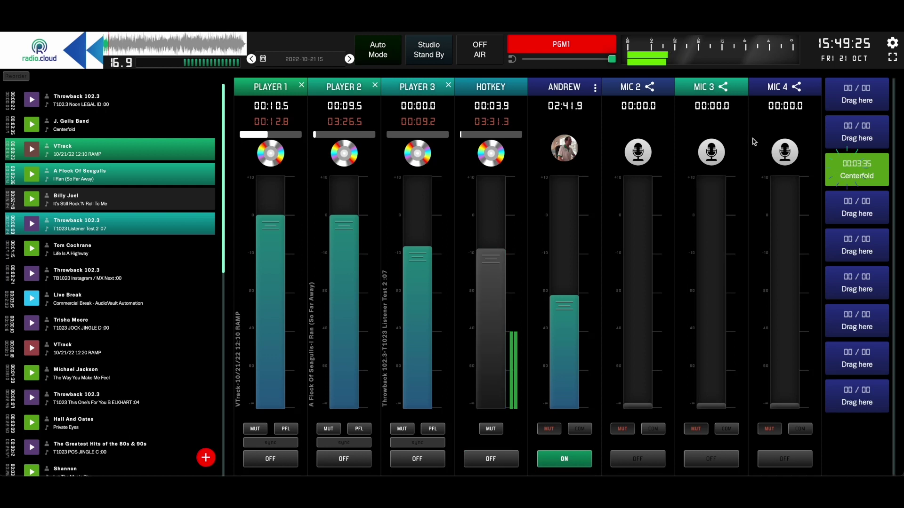
{"action": "left_click", "coordinate": [487, 55]}
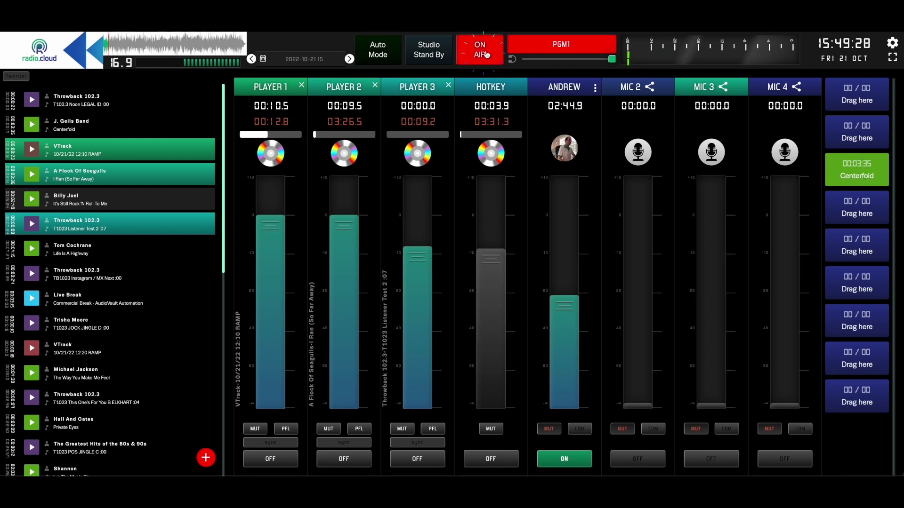
{"action": "left_click", "coordinate": [488, 55]}
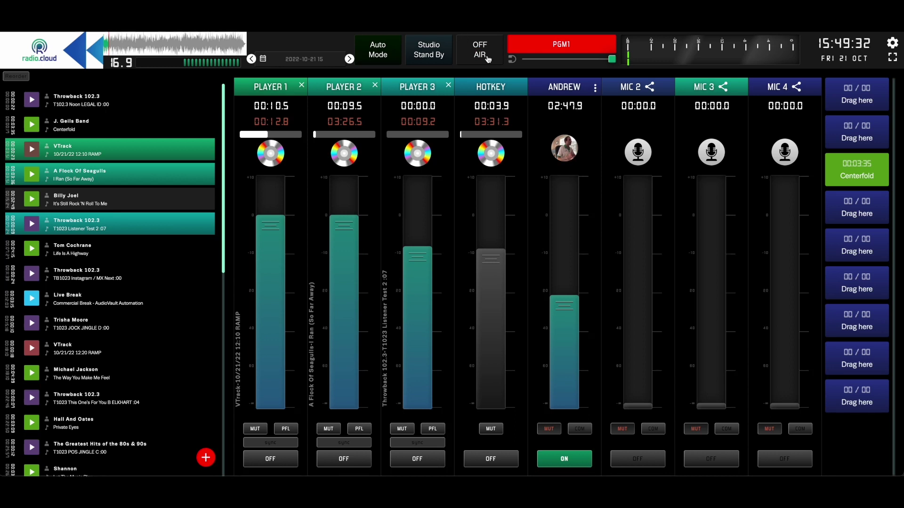
Return to the Live (Beta) settings, set the mic fader name to Test, enable Recording Mode, and generate a new token.
{"action": "key", "text": "alt+Tab"}
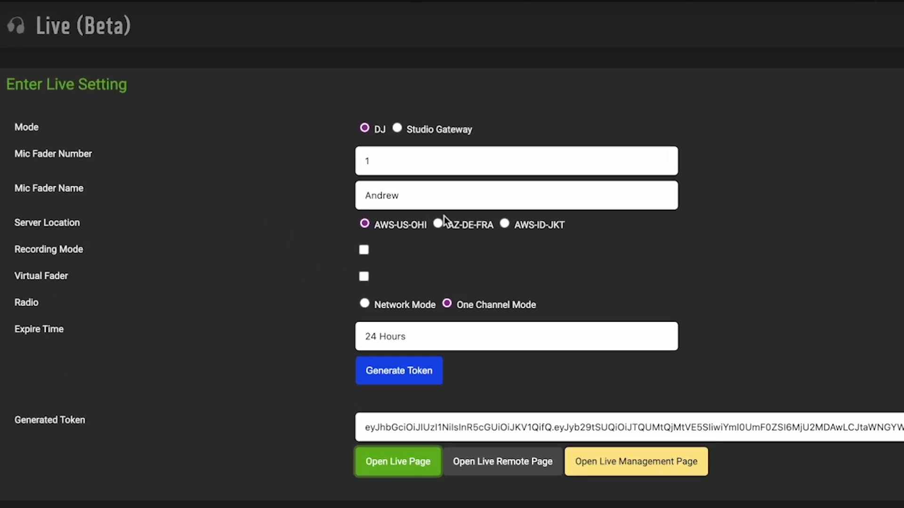
{"action": "double_click", "coordinate": [251, 181]}
{"action": "type", "text": "Test"}
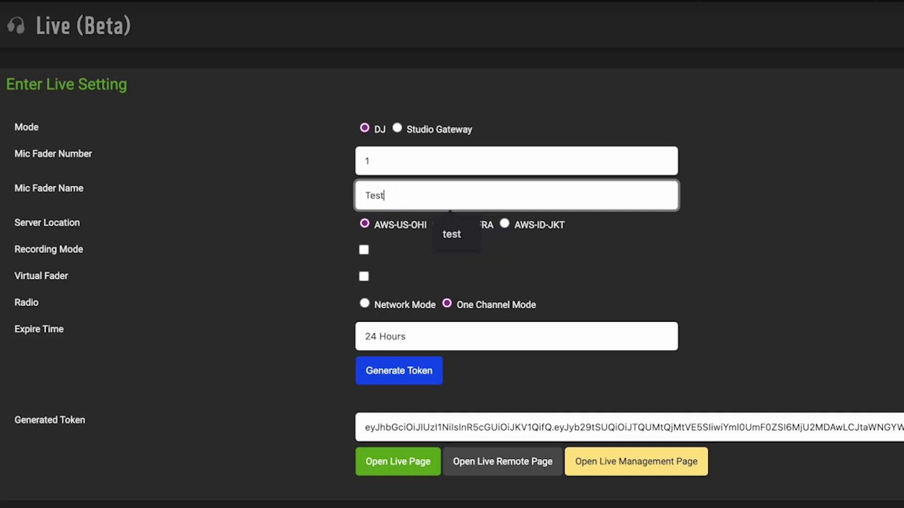
{"action": "left_click", "coordinate": [364, 251]}
{"action": "left_click", "coordinate": [411, 373]}
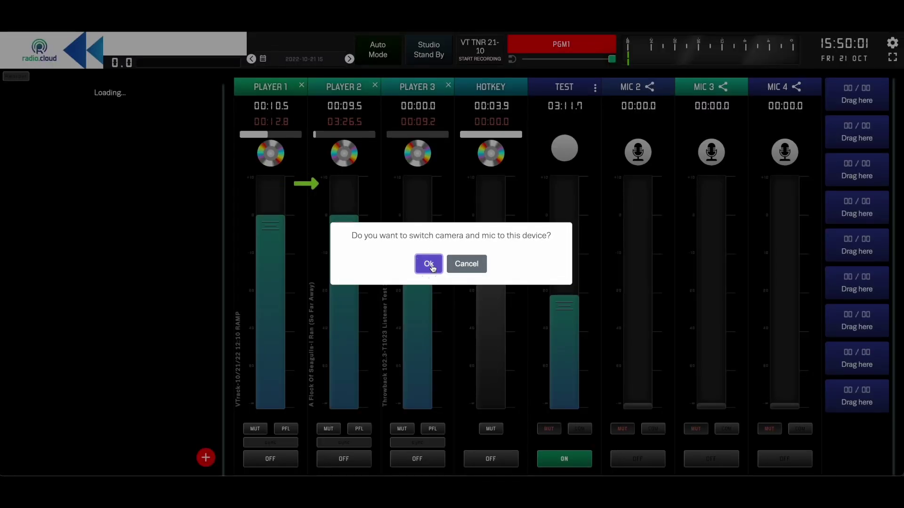
Switch the camera and mic to this device on the live page, and play the VTrack item in Player 1.
{"action": "left_click", "coordinate": [432, 266]}
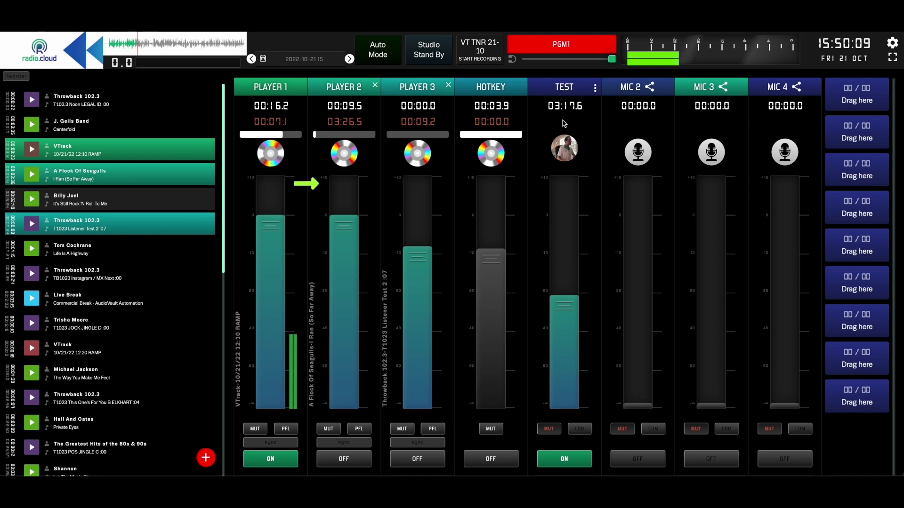
{"action": "left_click", "coordinate": [278, 457]}
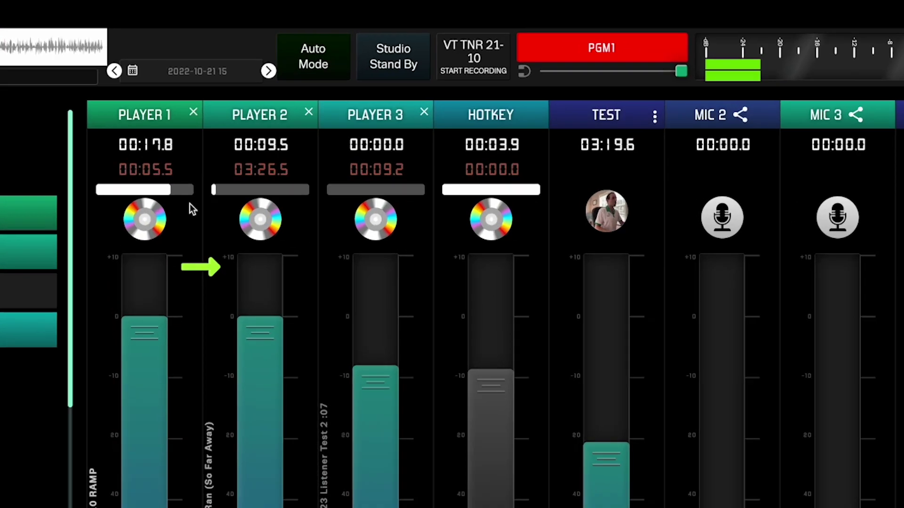